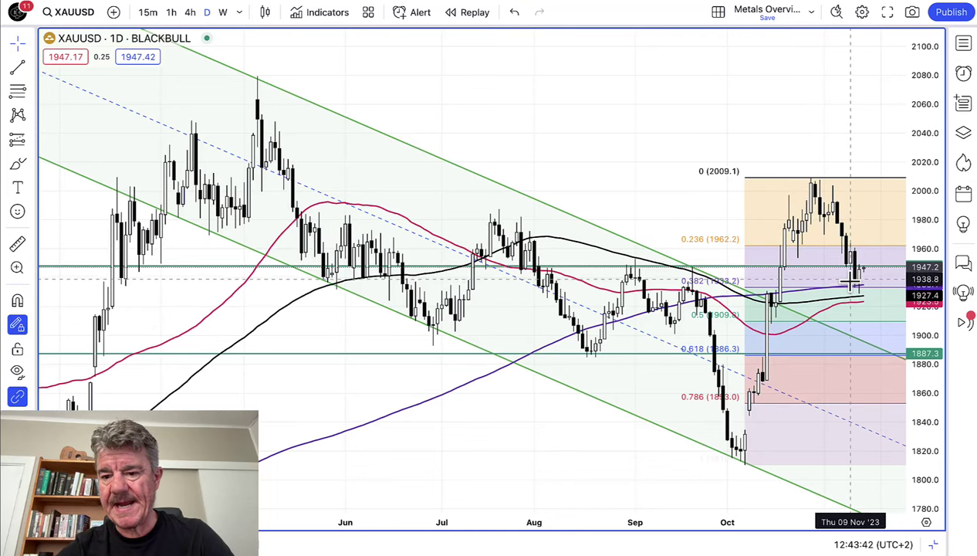
Step: Replace the green descending channel with a parallel channel from the May high at about 2080 to about 1995 on 2 Aug '23, through the 30 Jun low
left_click(431, 159)
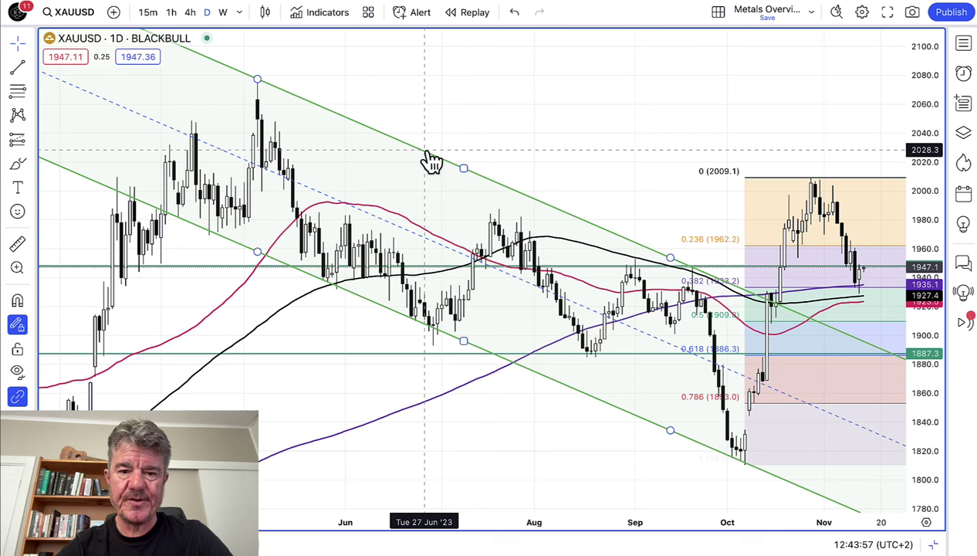
key("Delete")
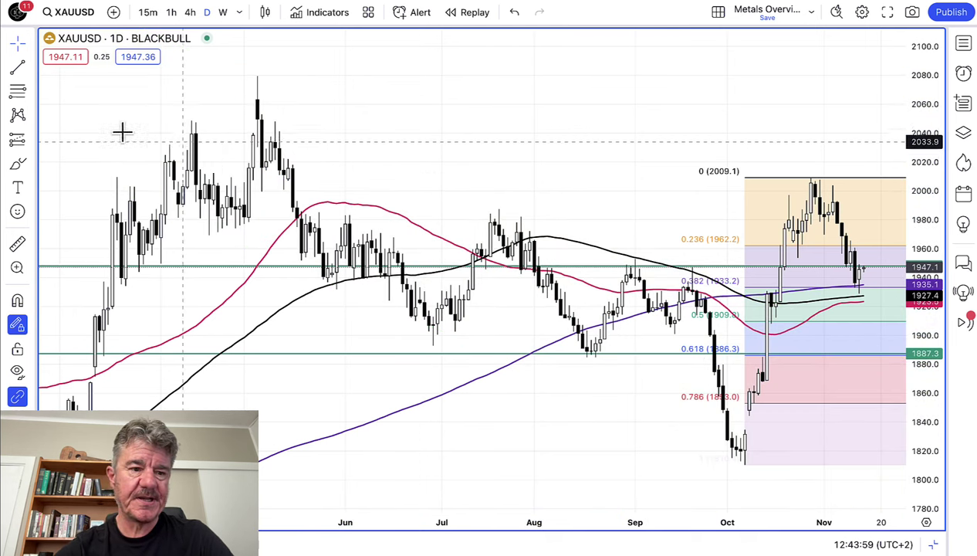
left_click(30, 67)
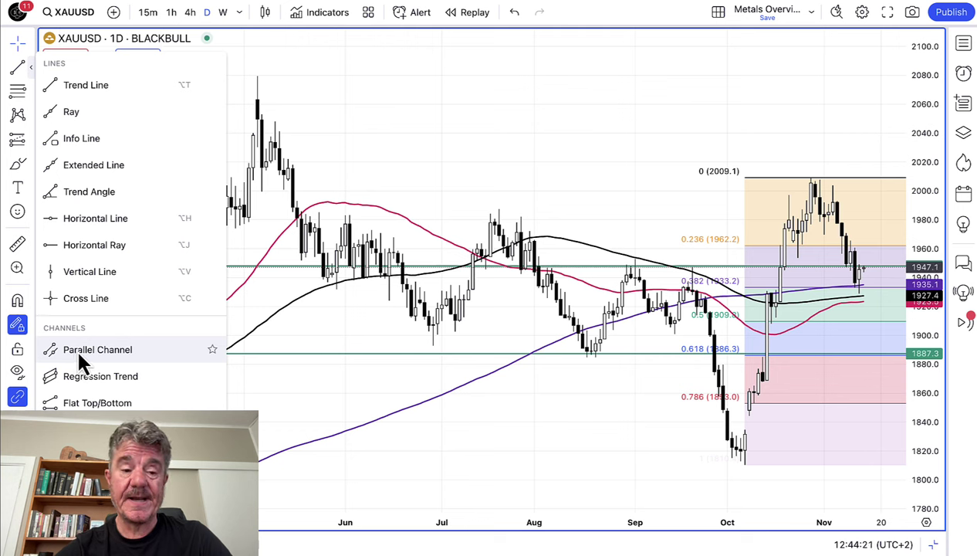
left_click(78, 353)
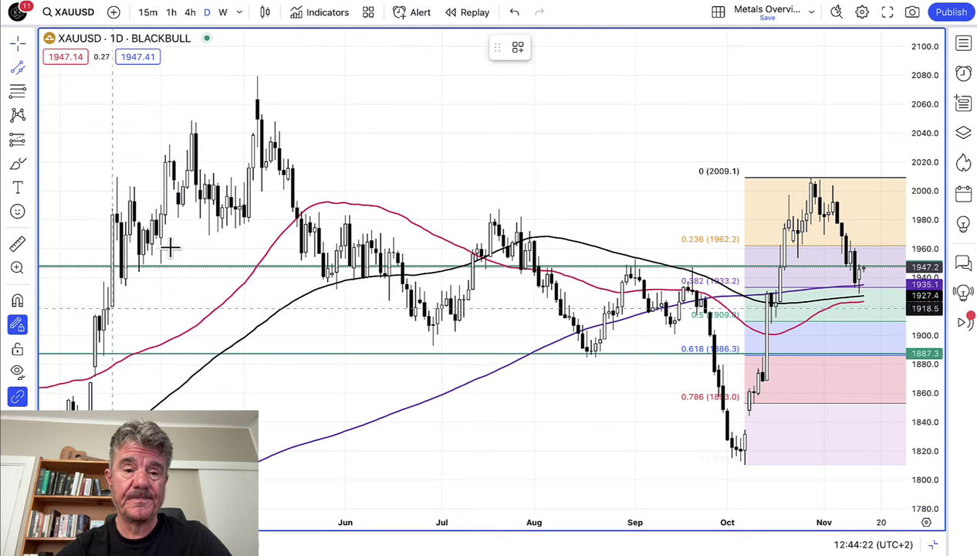
left_click(258, 78)
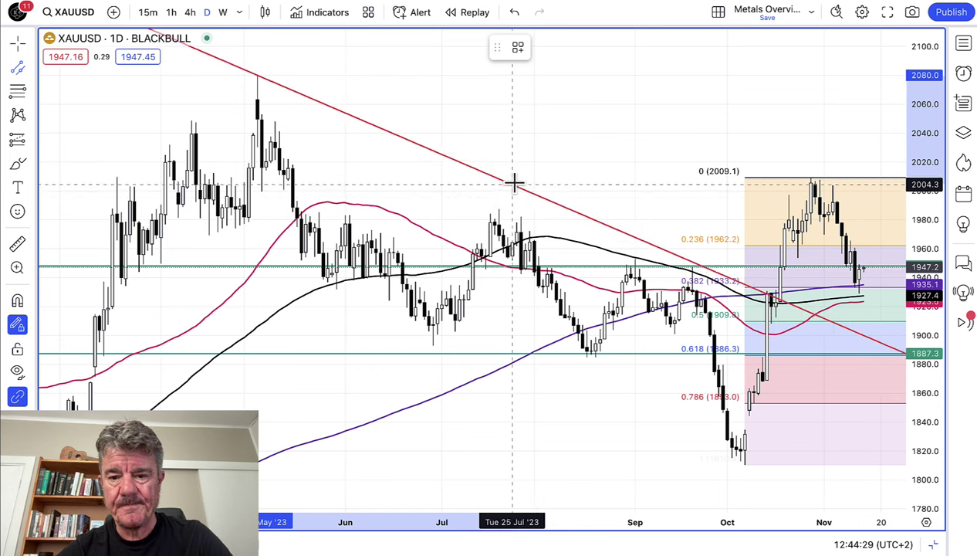
left_click(536, 198)
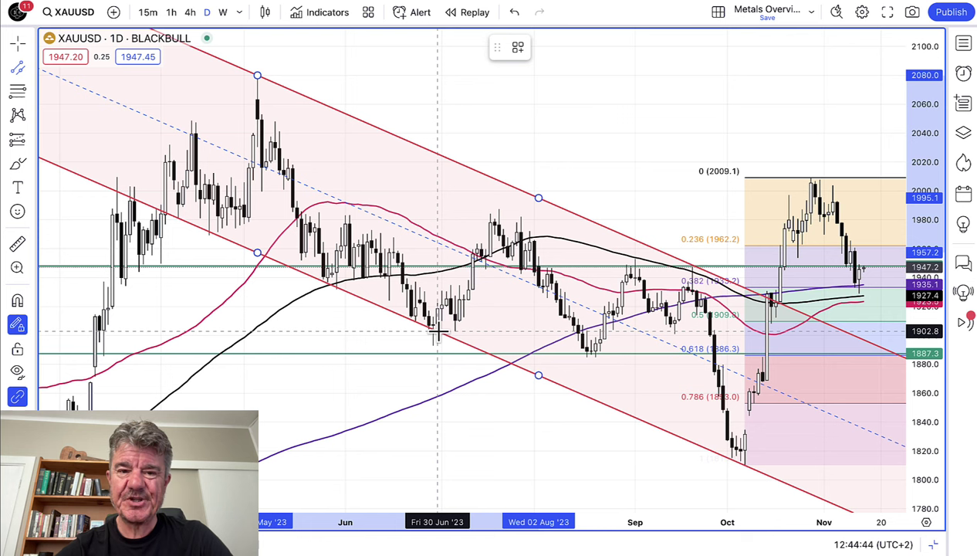
left_click(438, 330)
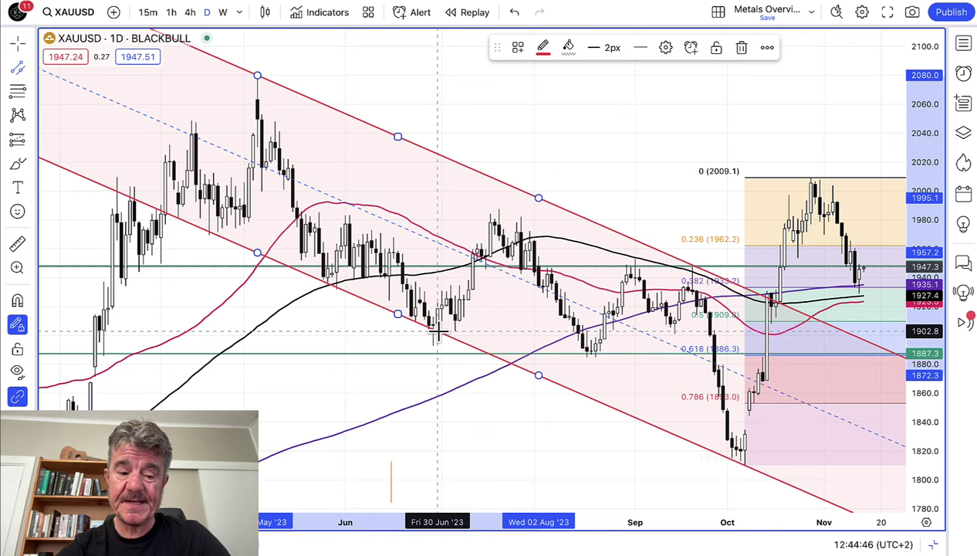
key("Escape")
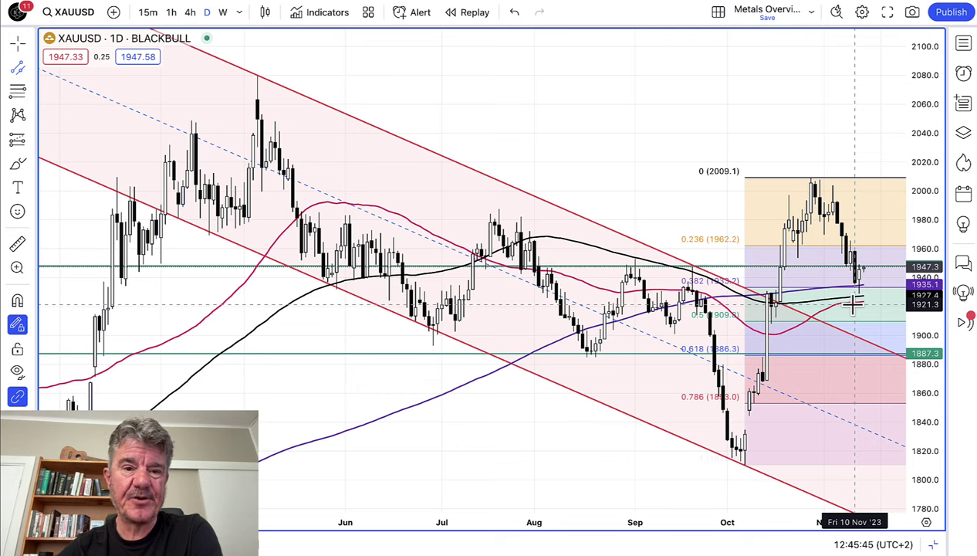
Step: Draw a descending parallel channel around the 2022 decline from about 2070.9 to 1790.9 on 29 Aug '22, with green lines and light green background
scroll(538, 278, "down", 5)
scroll(536, 281, "left", 6)
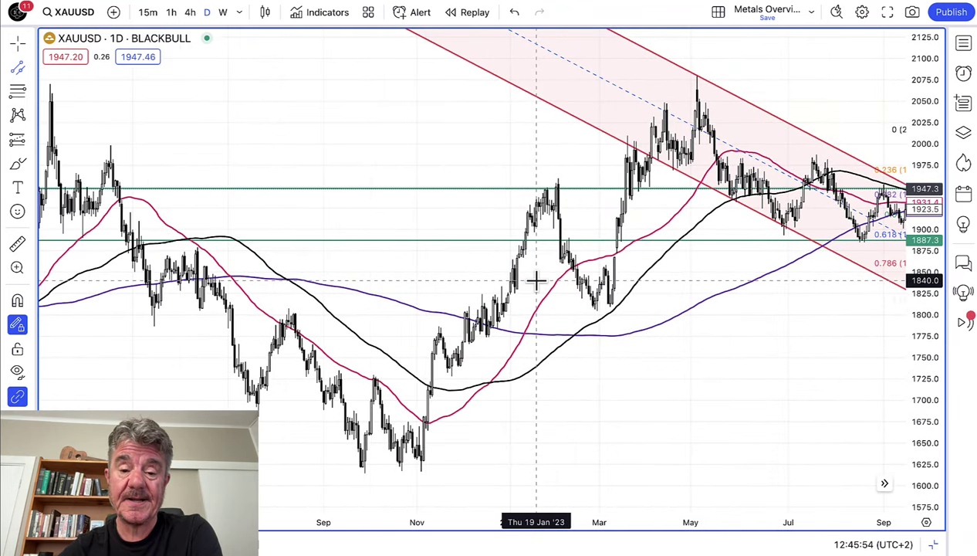
scroll(536, 281, "left", 3)
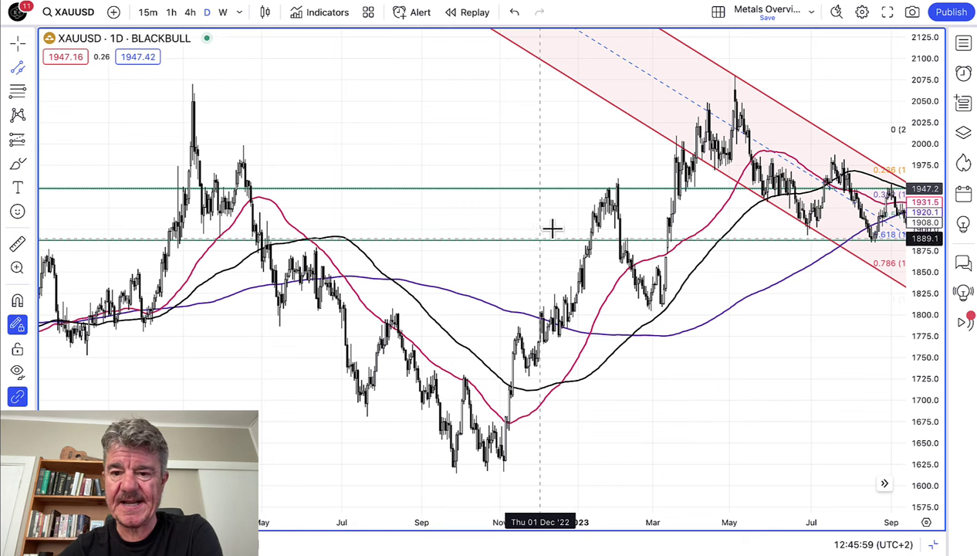
left_click(23, 71)
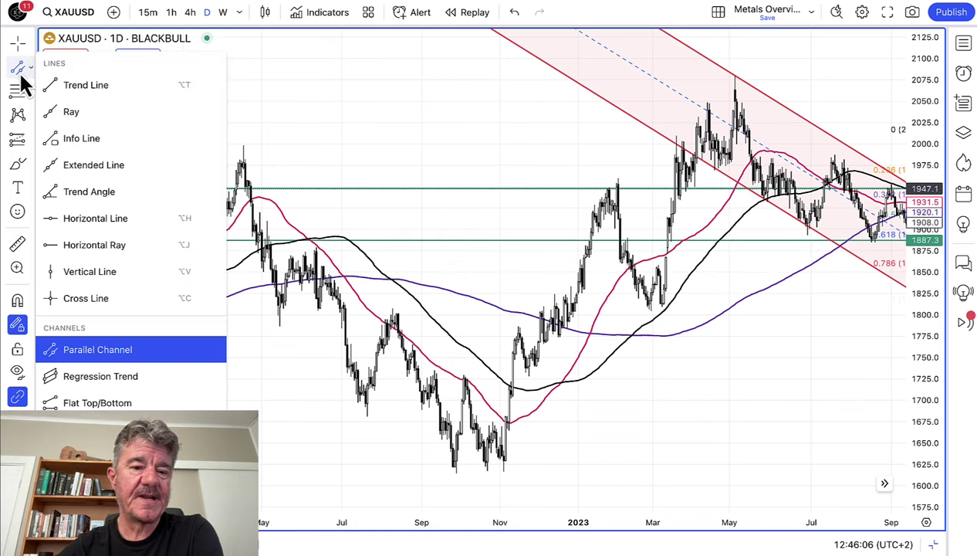
left_click(116, 85)
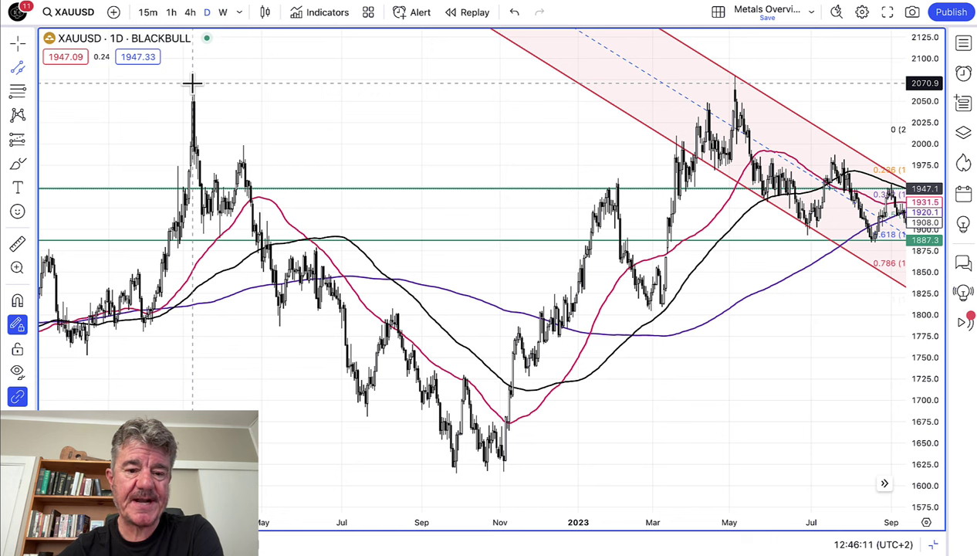
left_click(191, 83)
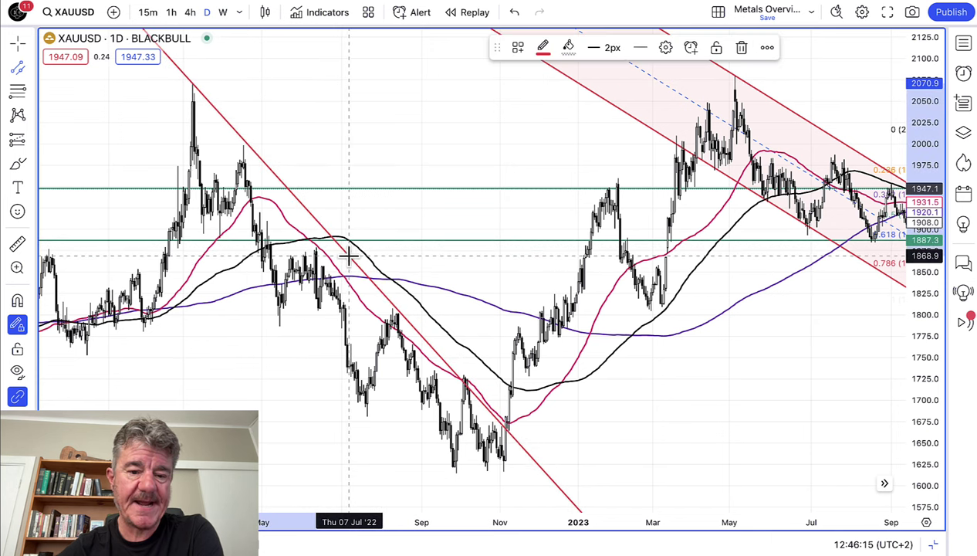
left_click(415, 323)
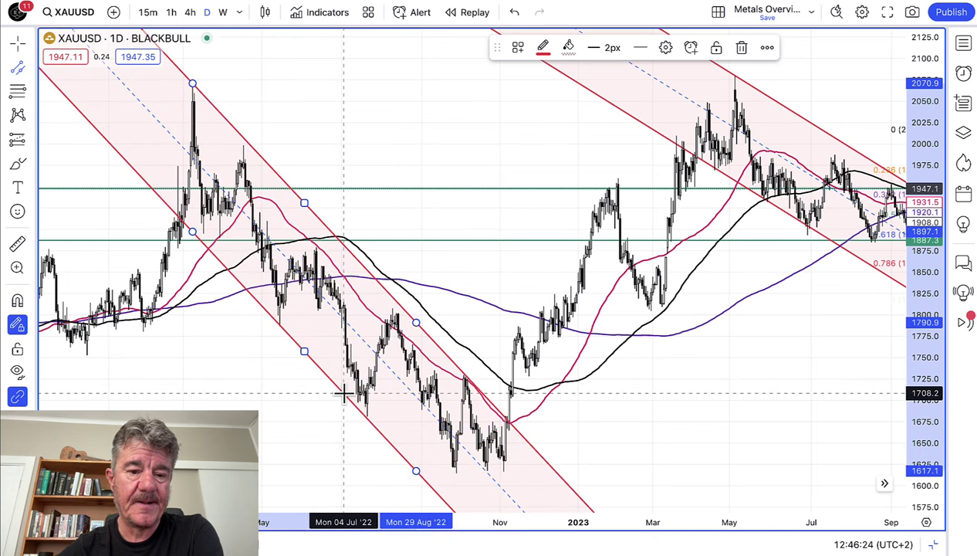
left_click(343, 393)
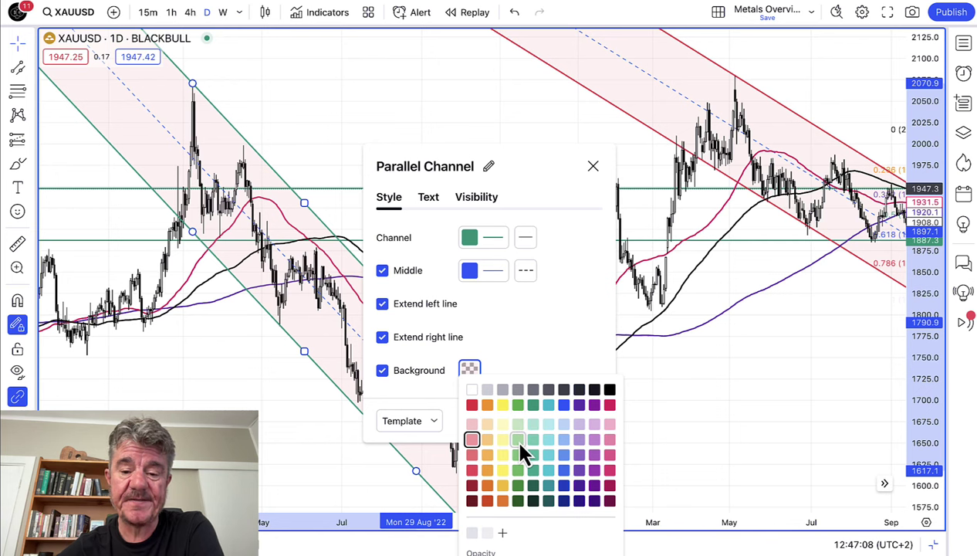
left_click(518, 441)
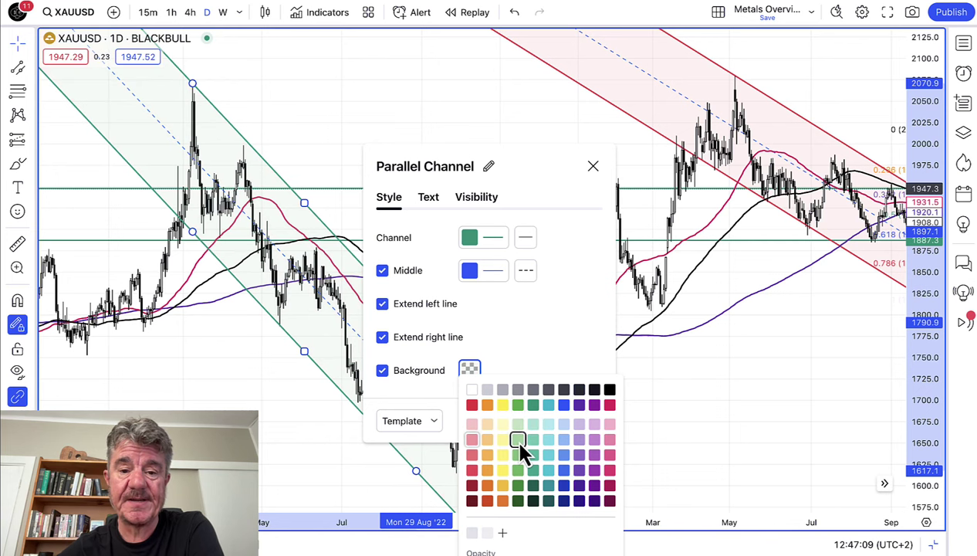
left_click(280, 390)
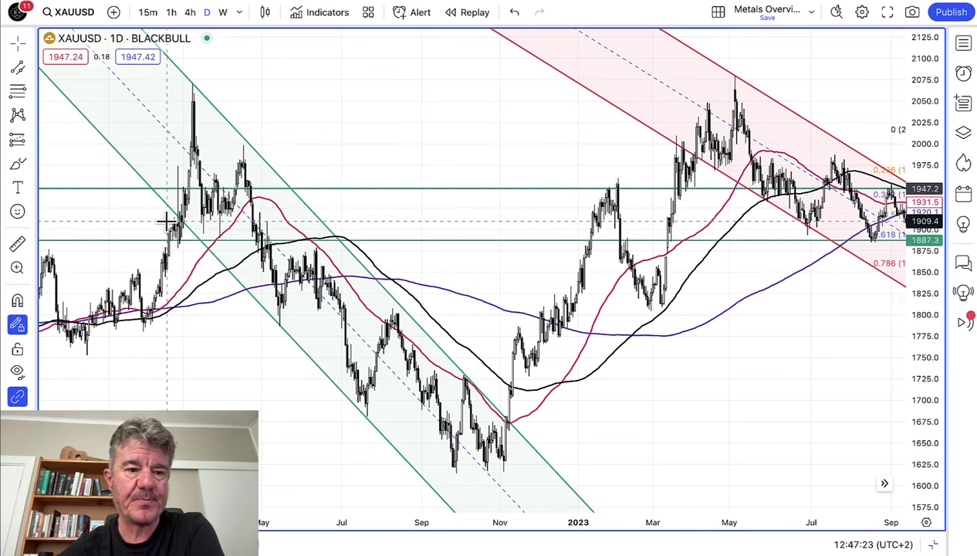
Step: Draw a rising parallel channel through the 4 Nov '22 and 7 Mar '23 lows, fit it to the February high and recolor it blue
key("alt+t")
left_click(506, 473)
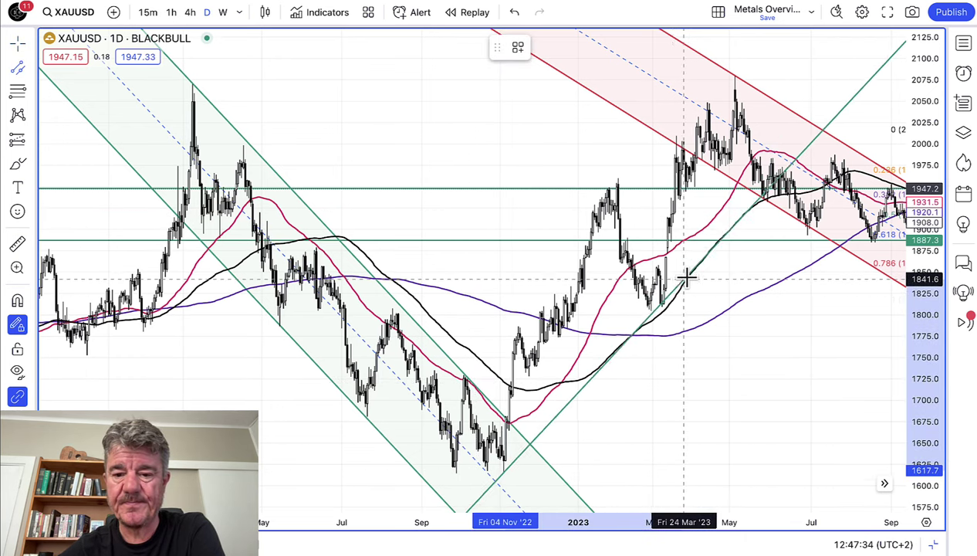
left_click(660, 309)
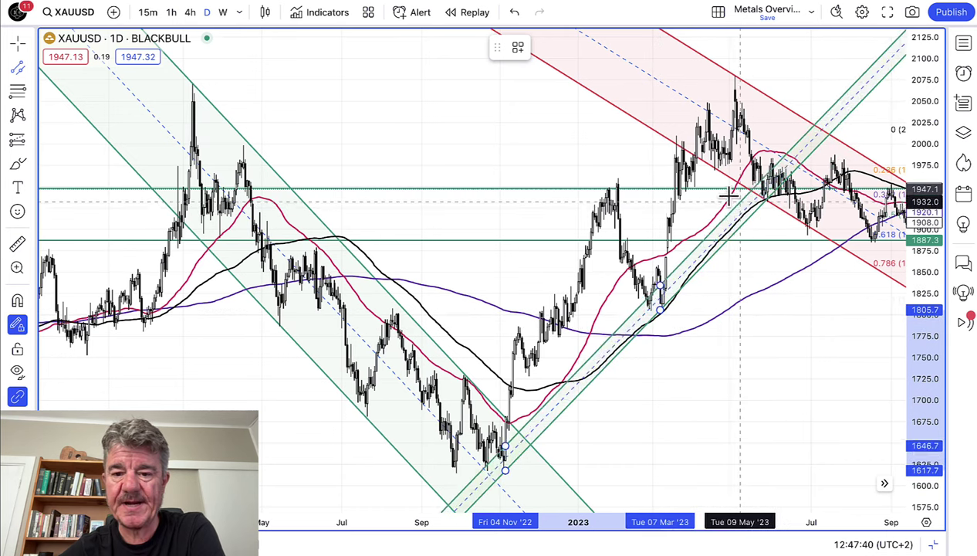
left_click(637, 161)
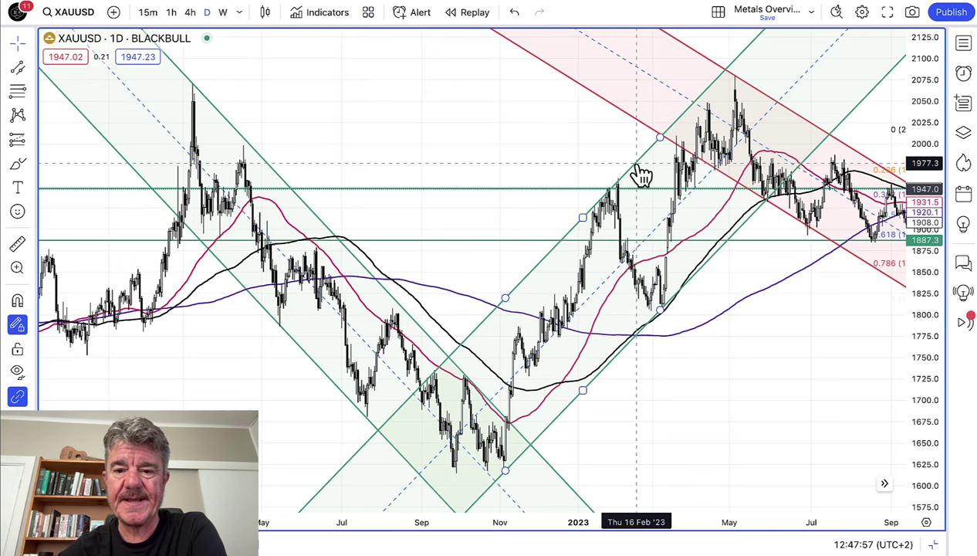
double_click(642, 176)
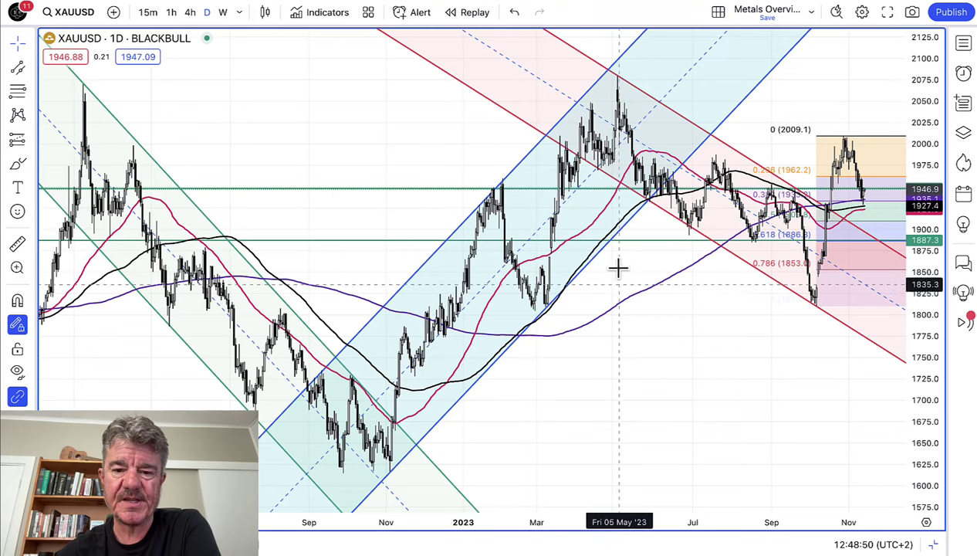
left_click_drag(489, 224, 262, 224)
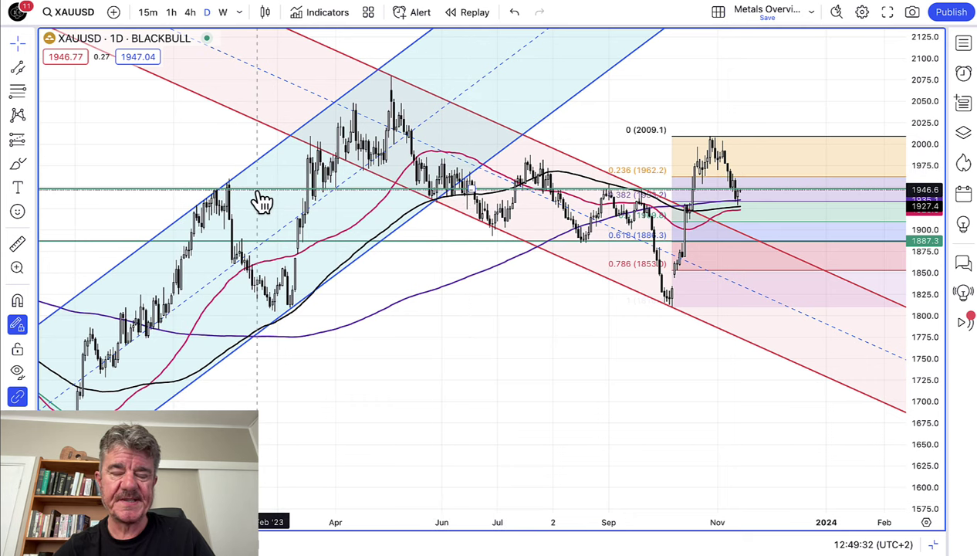
left_click(265, 254)
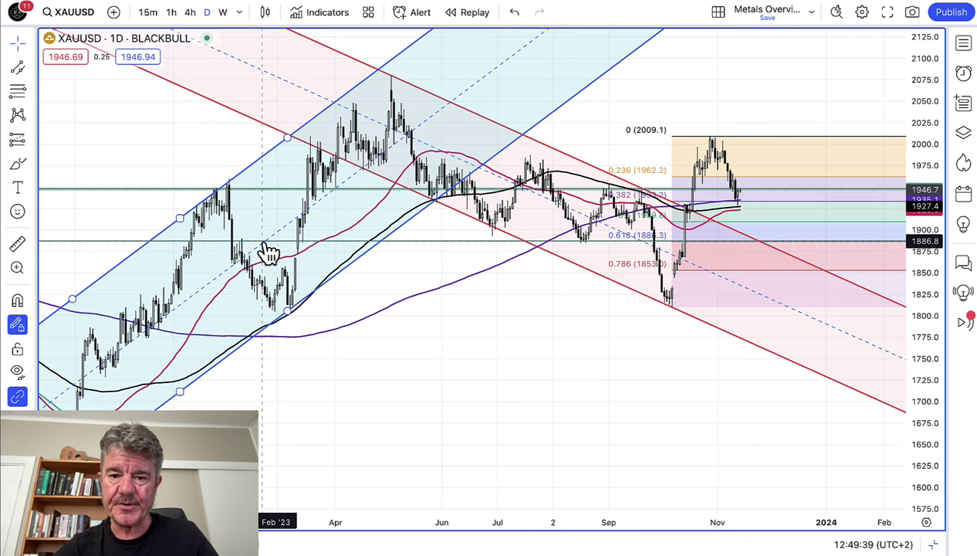
left_click(403, 183)
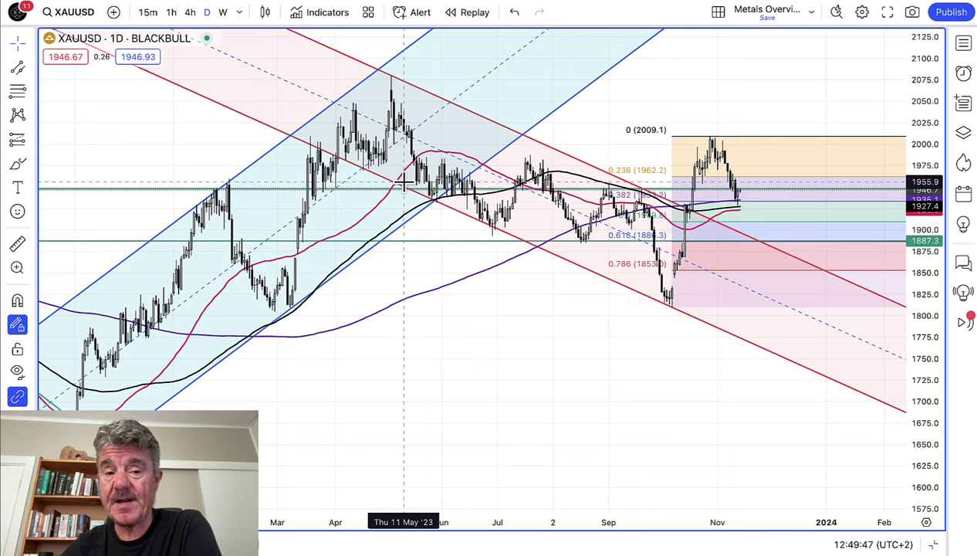
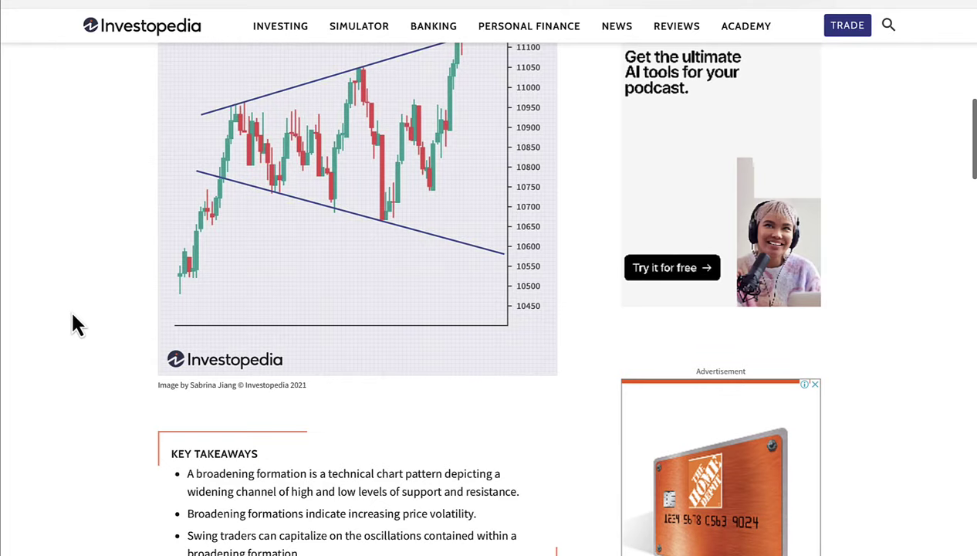
Step: Review Investopedia's broadening formation example, and replay the USDJPY 4-hour chart in TradingView through its widening pattern
scroll(73, 315, "down", 1)
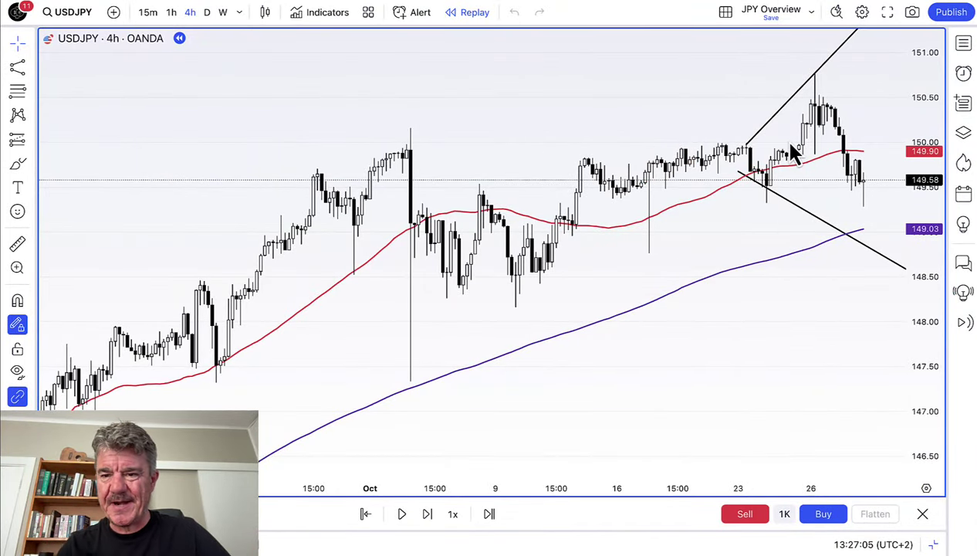
left_click(403, 517)
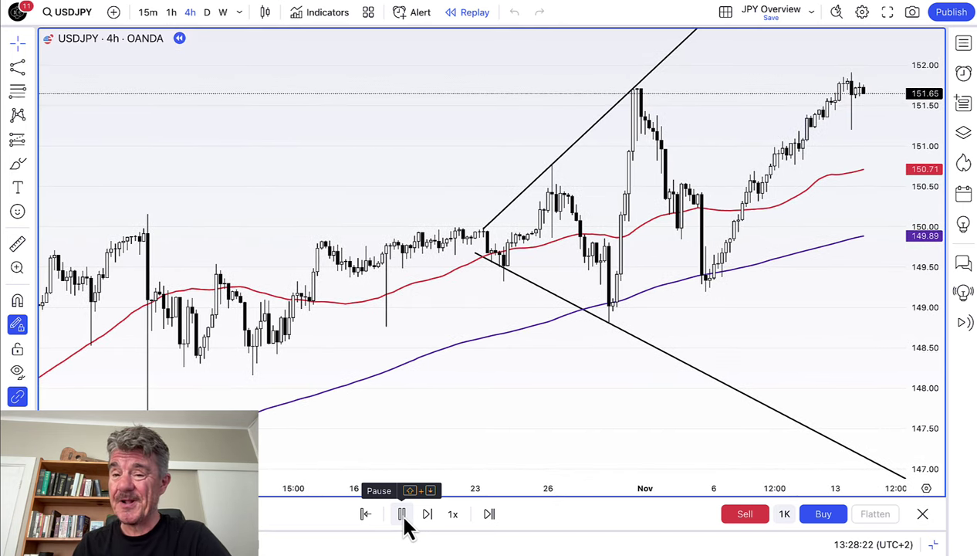
left_click(402, 514)
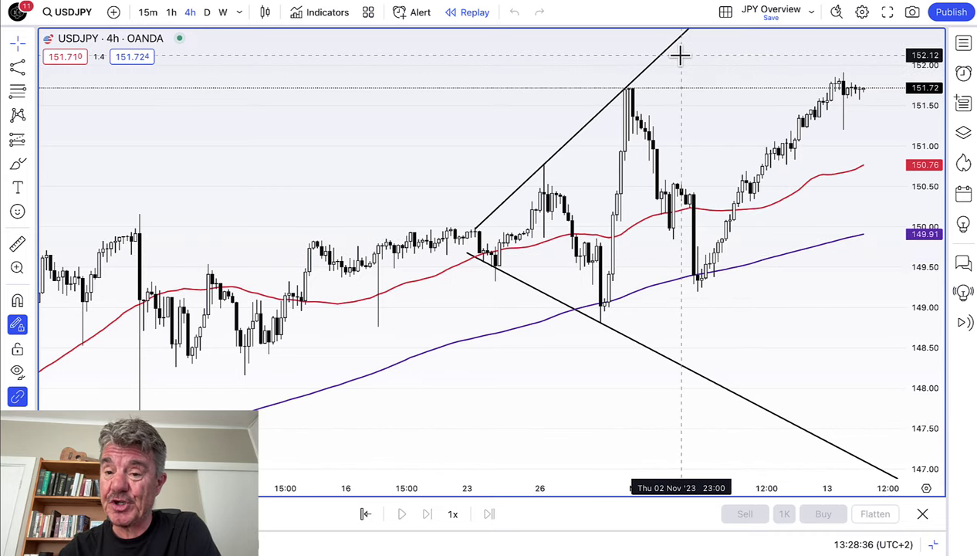
left_click_drag(927, 105, 932, 226)
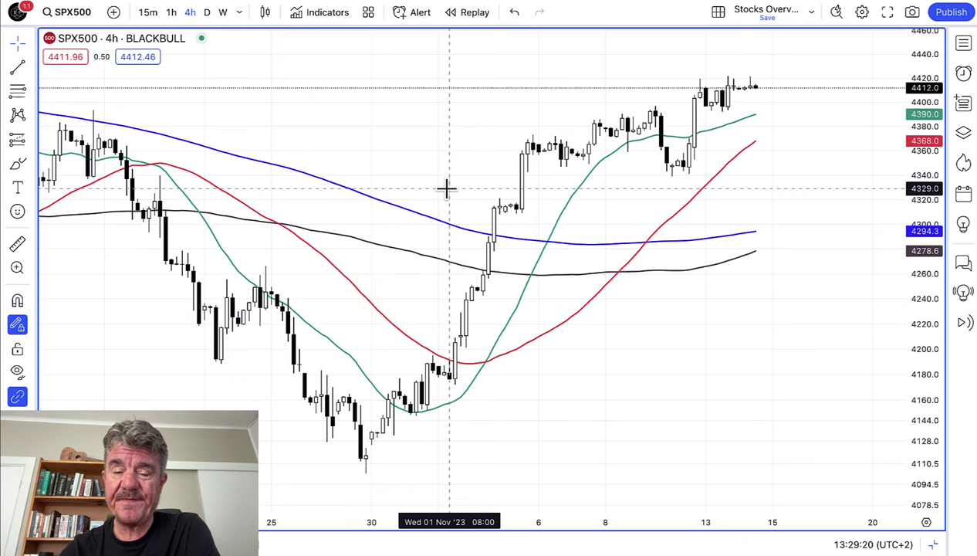
Step: Draw a disjoint channel on the SPX500 4-hour chart from the 3 Nov high at about 4371 to about 4424 on 13 Nov, mirrored below
left_click(32, 68)
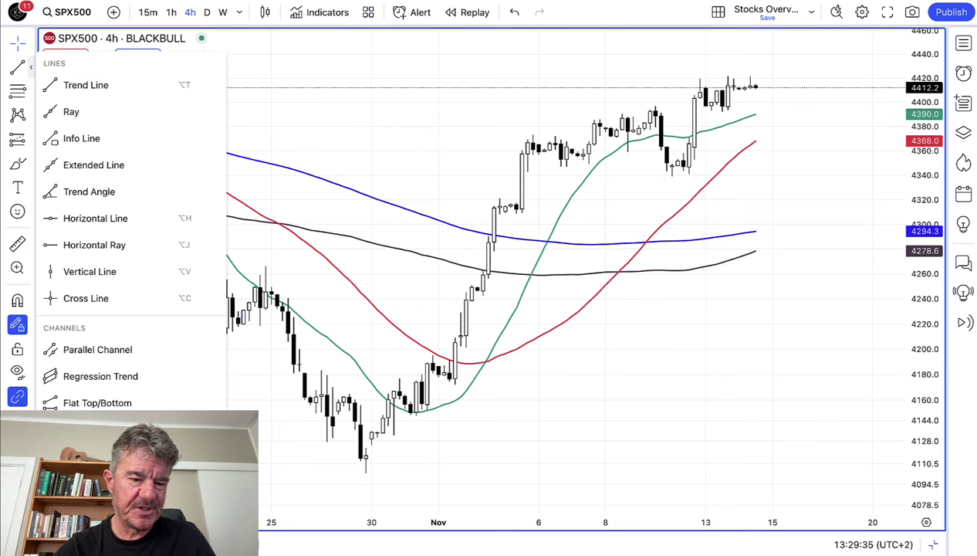
left_click(85, 85)
left_click(533, 137)
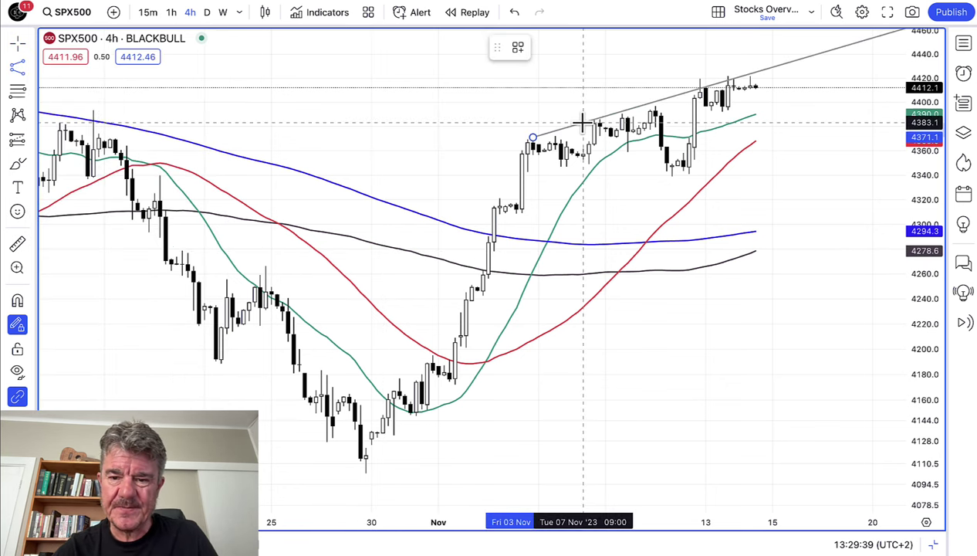
left_click(716, 73)
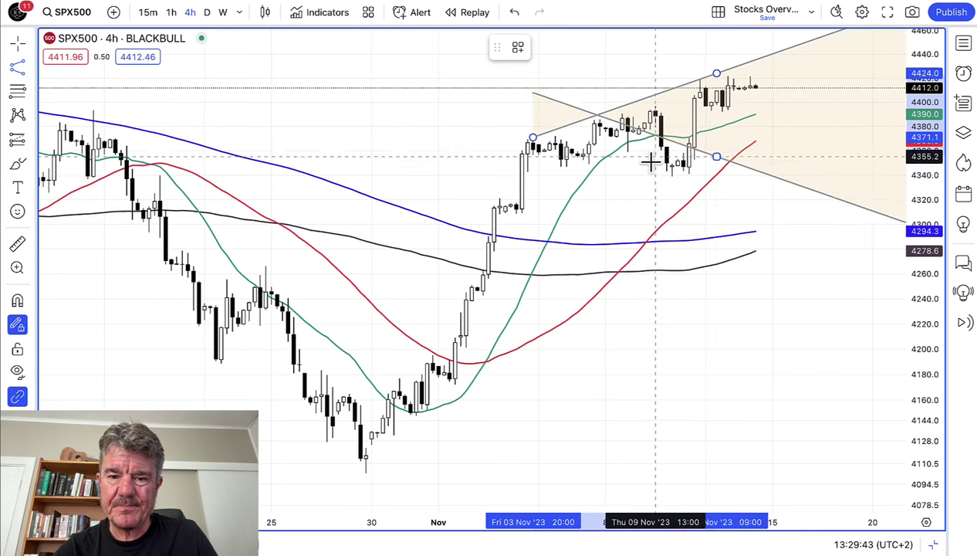
left_click(633, 217)
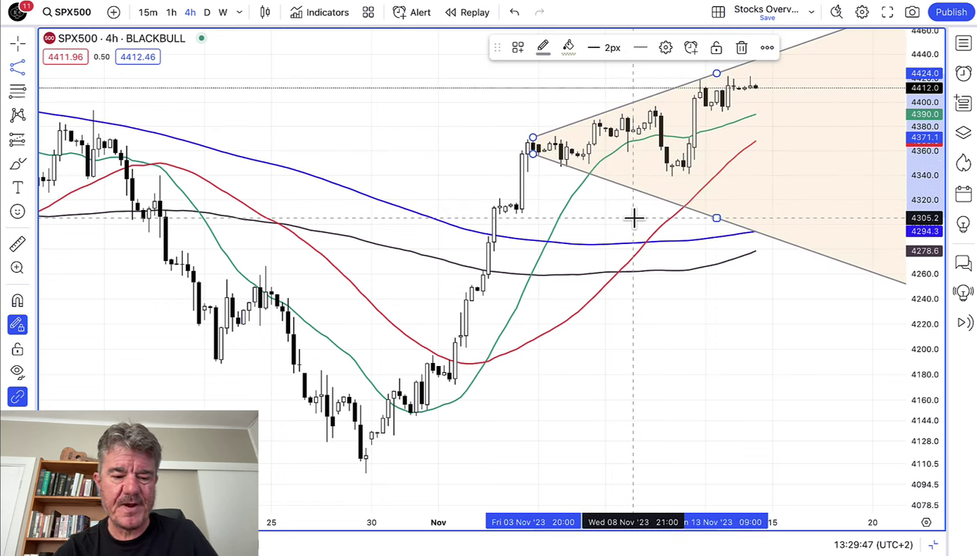
left_click(633, 218)
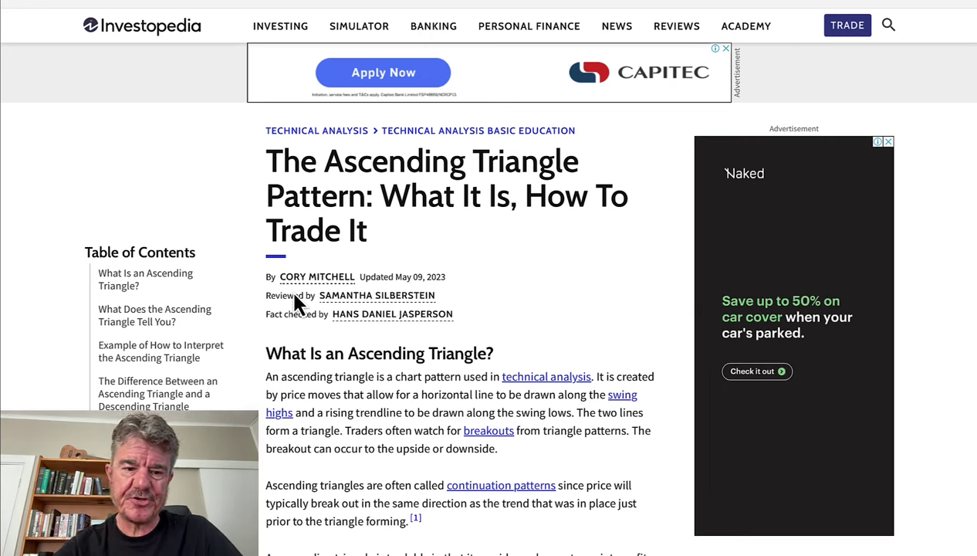
Step: Read the introduction of Investopedia's article on the ascending triangle pattern
scroll(294, 289, "down", 2)
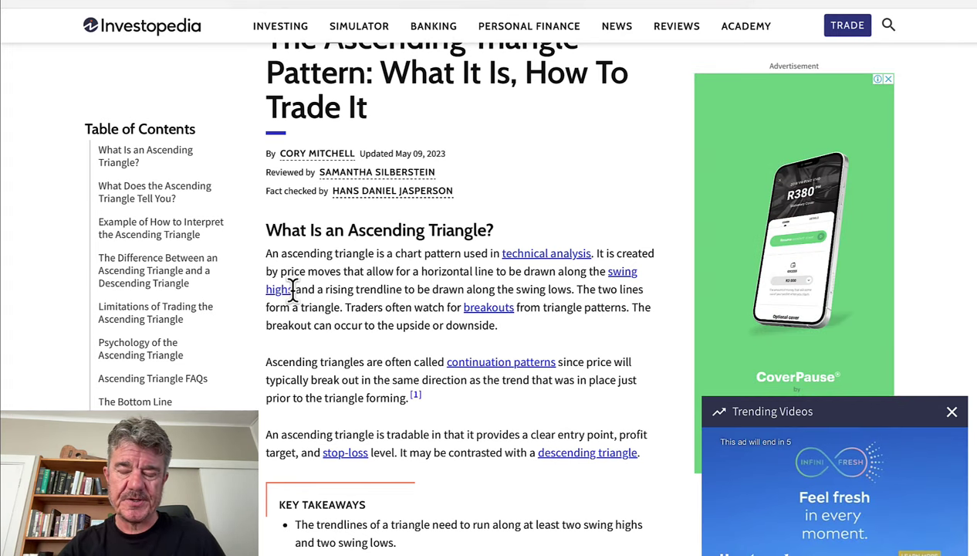
Step: Review the key takeaways and the pattern diagram in Investopedia's ascending triangle article
scroll(292, 288, "down", 2)
scroll(293, 288, "down", 4)
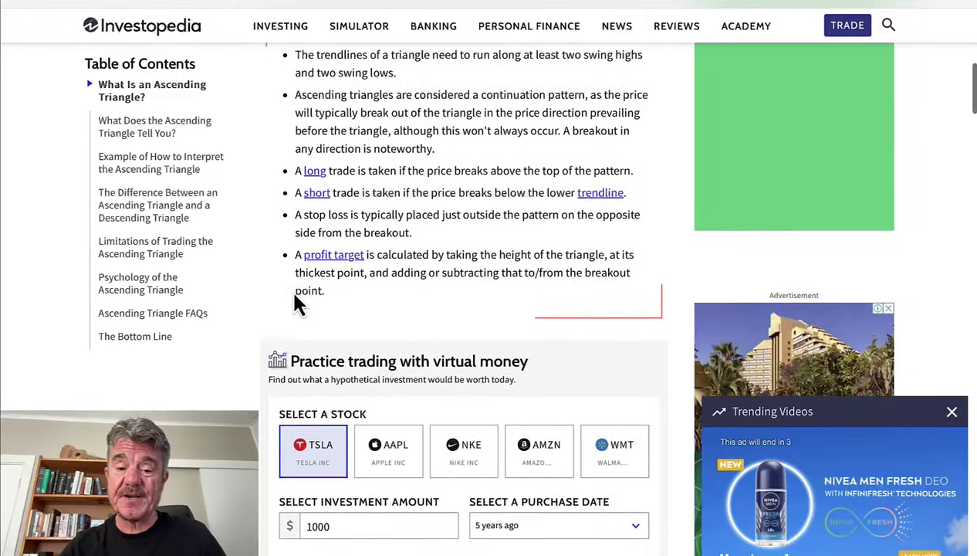
scroll(294, 294, "down", 6)
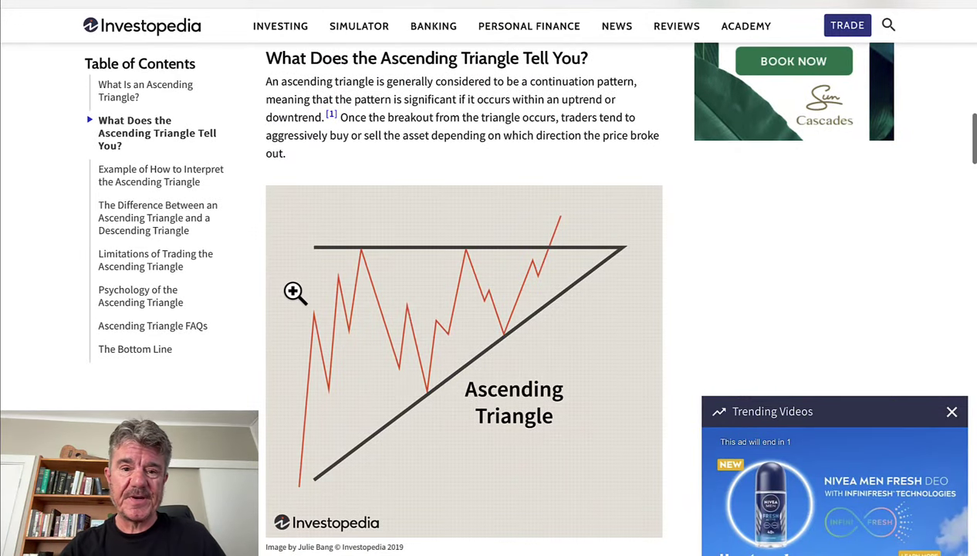
scroll(294, 292, "down", 2)
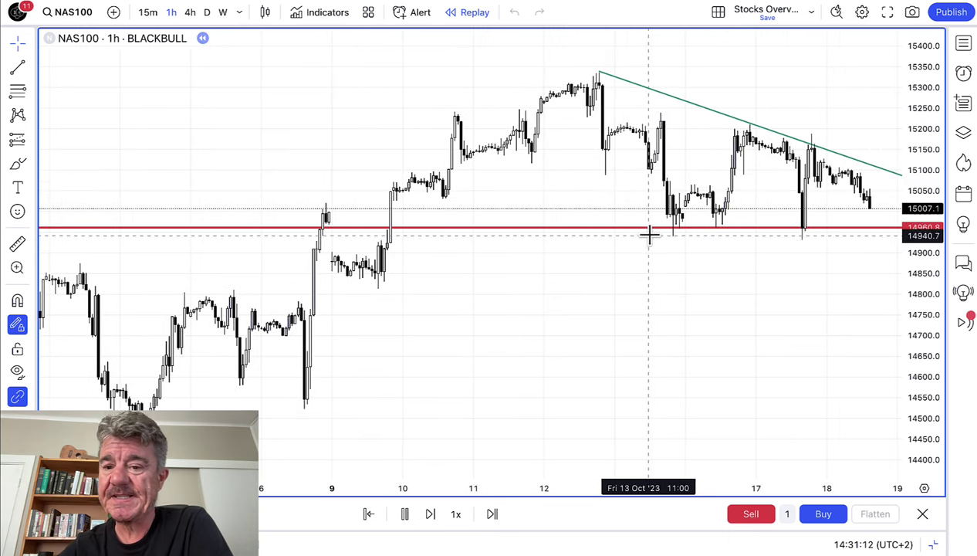
Step: Switch to TradingView and examine the NAS100 1-hour replay between the falling green trendline and the horizontal red support line
left_click_drag(650, 232, 724, 234)
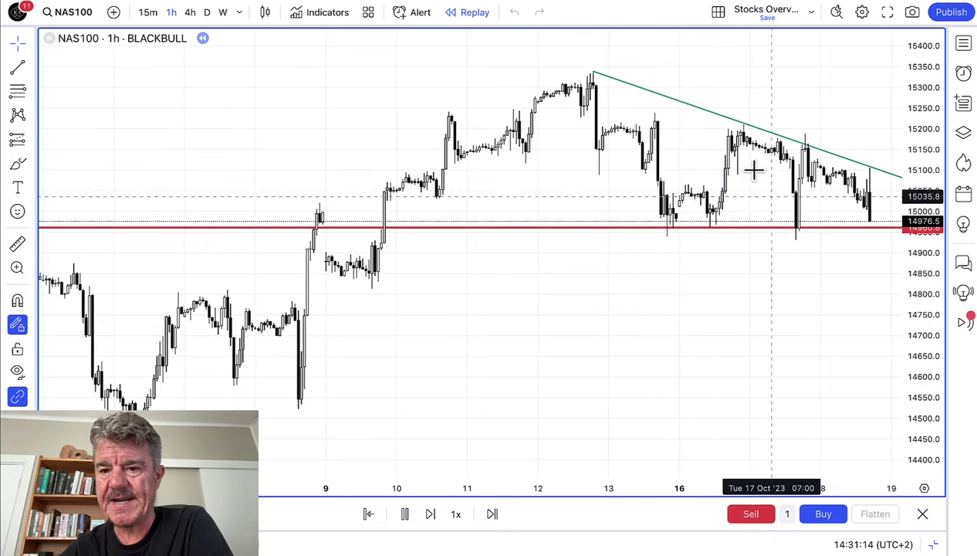
left_click(682, 115)
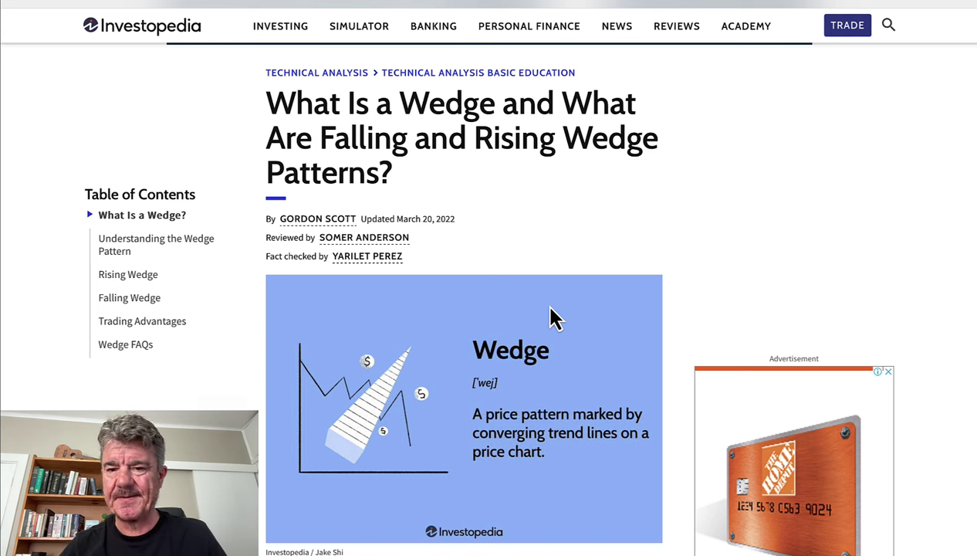
Step: Read Investopedia's wedge article, from the definition and key takeaways through the rising and falling wedge sections and their diagrams
scroll(552, 317, "down", 5)
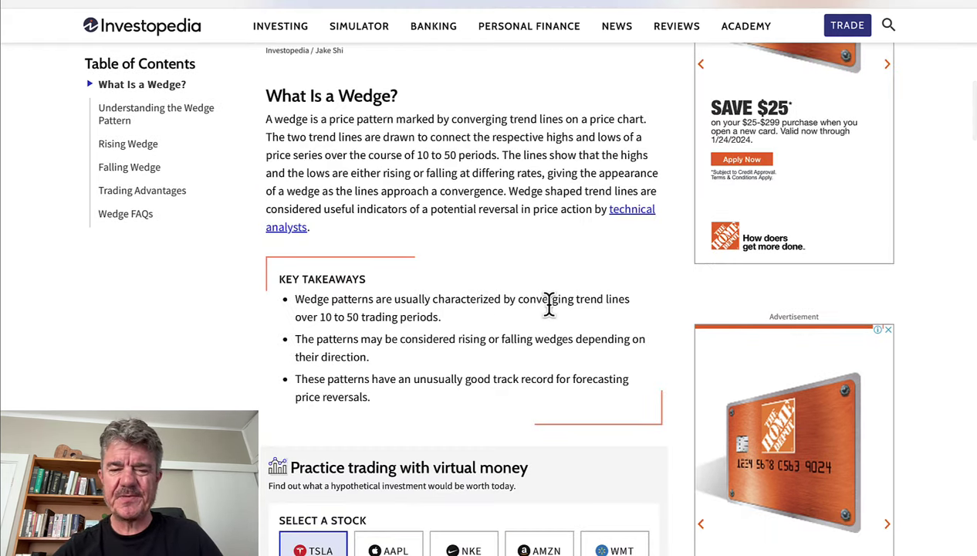
scroll(548, 306, "down", 1)
scroll(549, 303, "down", 5)
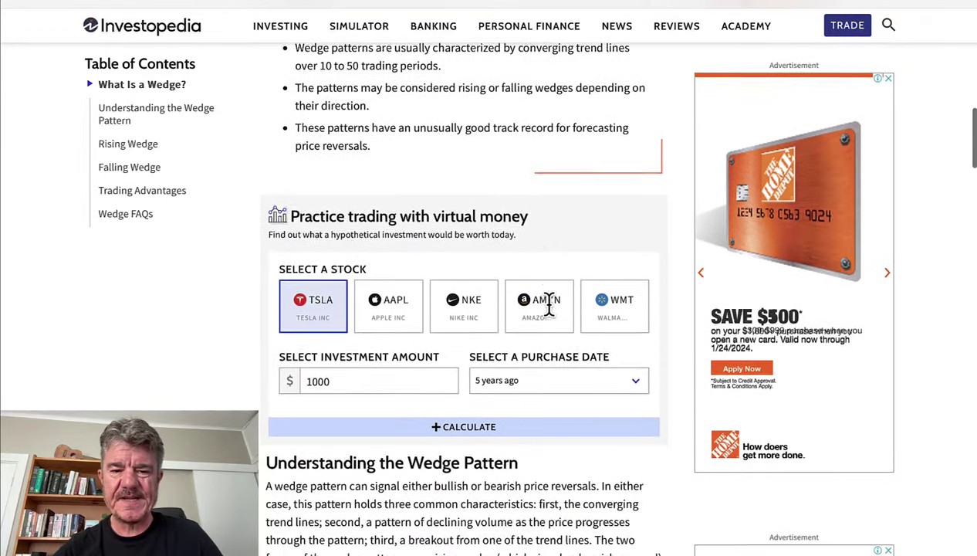
scroll(551, 313, "down", 4)
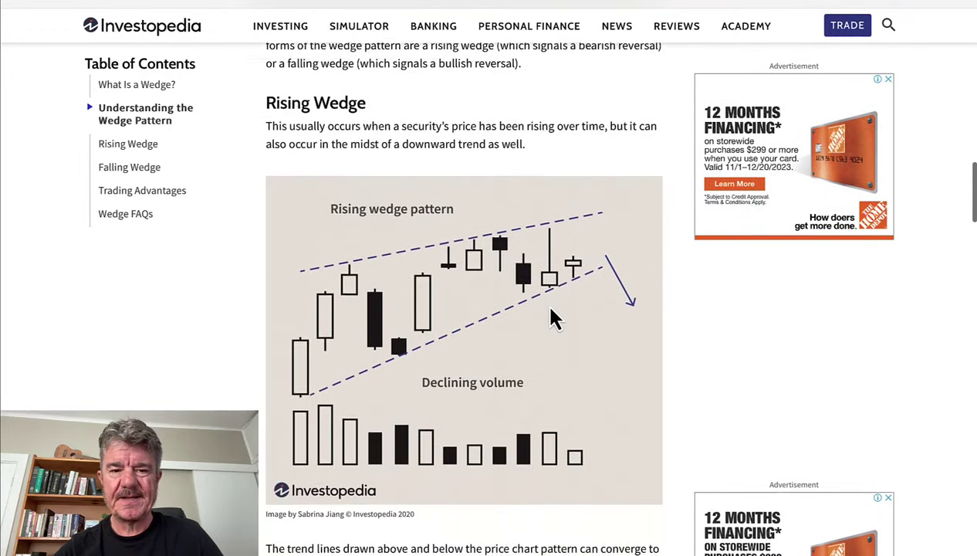
scroll(549, 306, "down", 2)
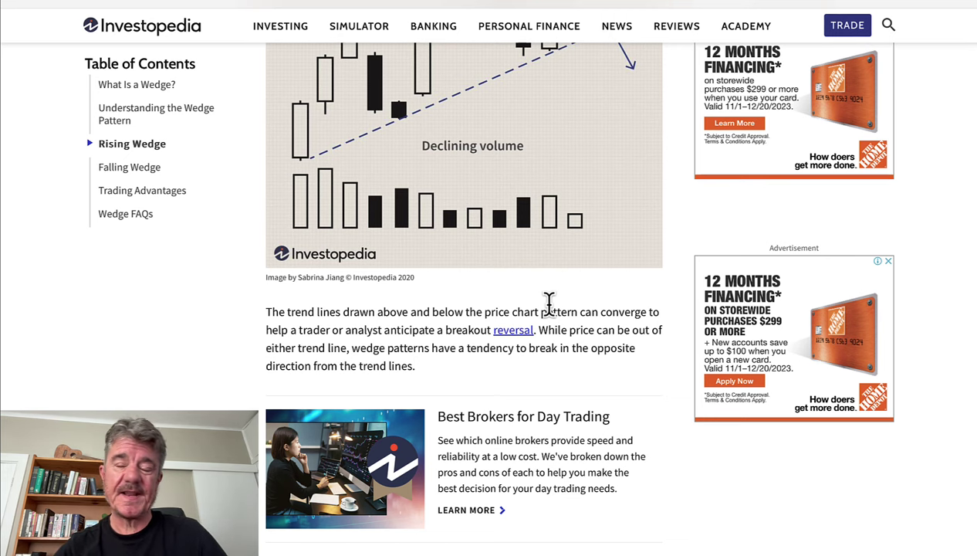
scroll(549, 301, "down", 7)
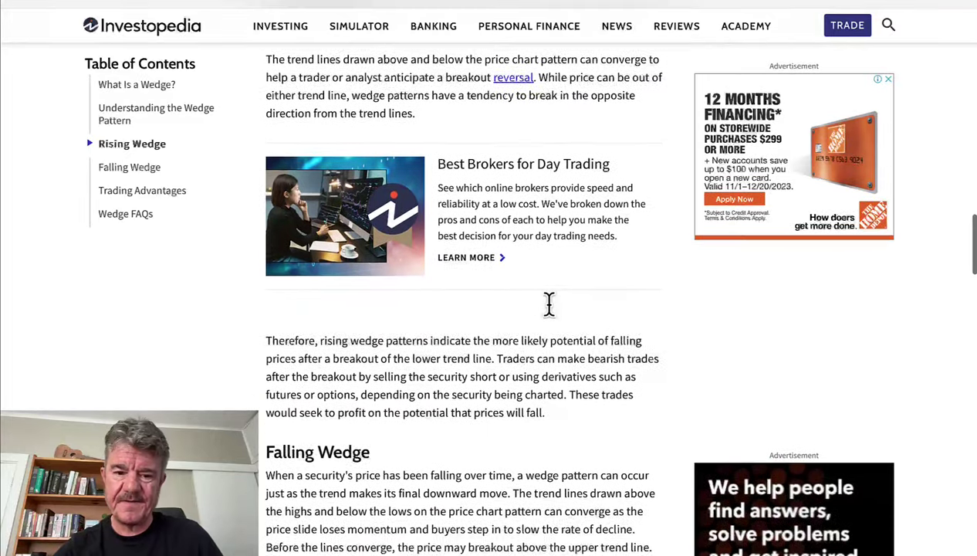
scroll(549, 298, "down", 3)
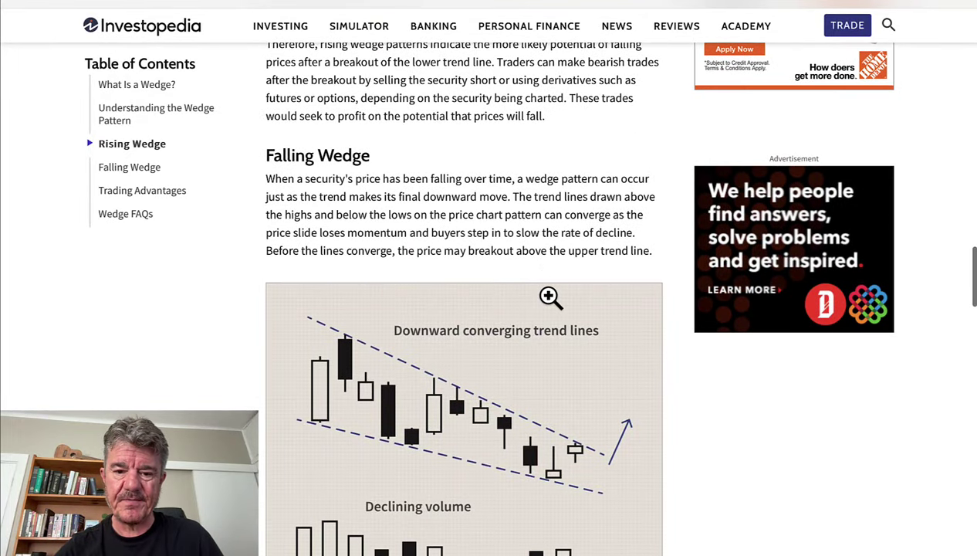